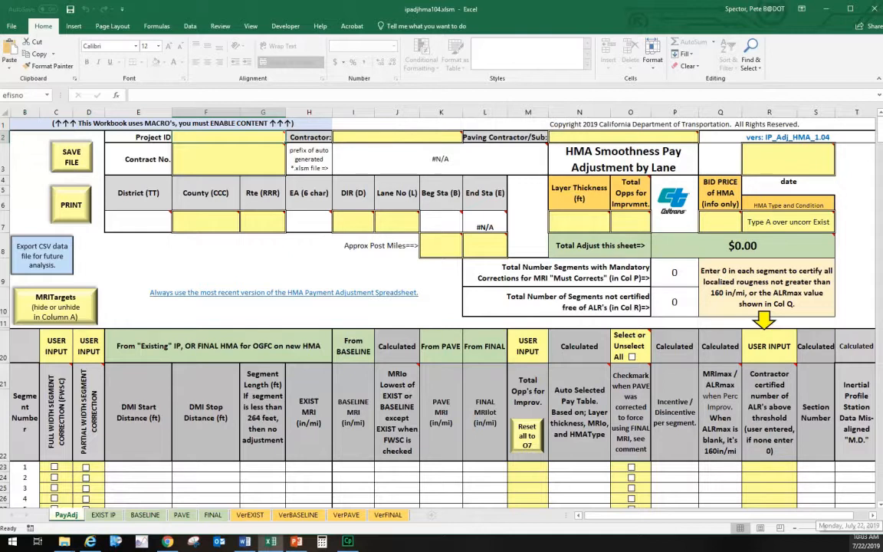
key("F2")
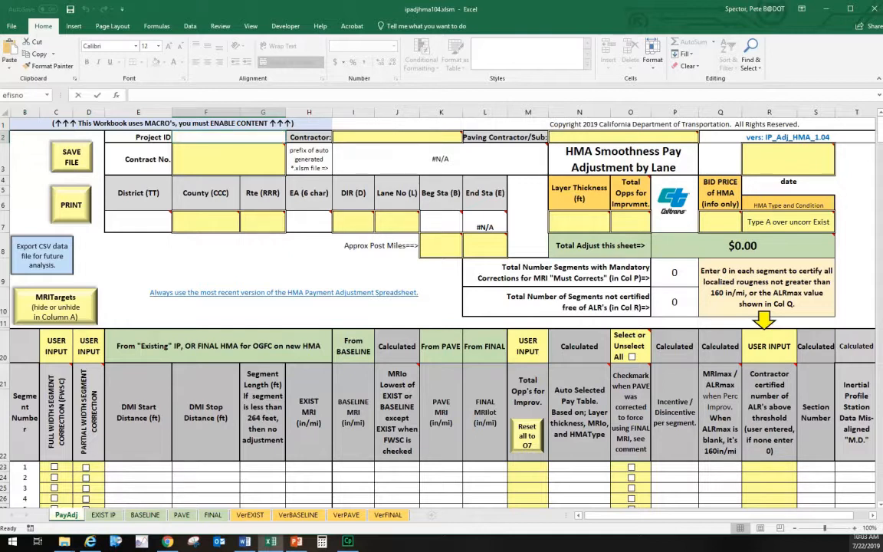
type("10123456")
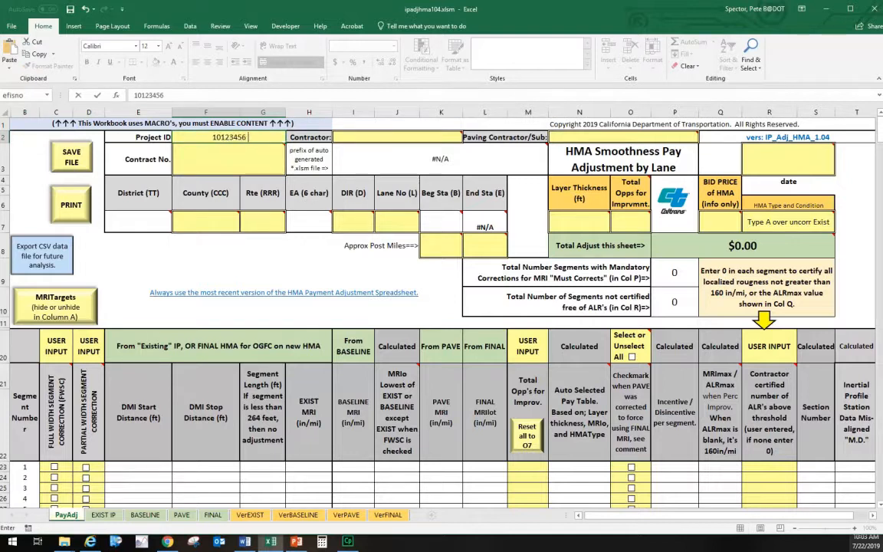
type("78")
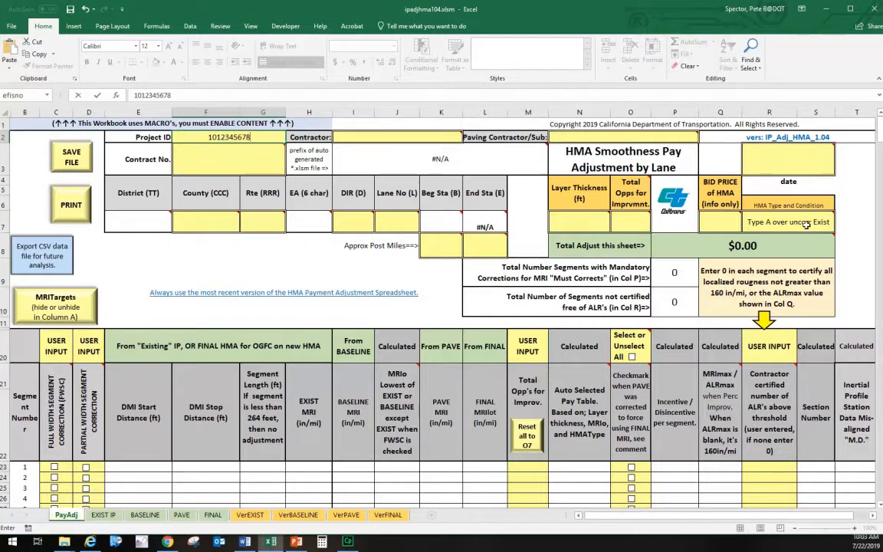
left_click(406, 143)
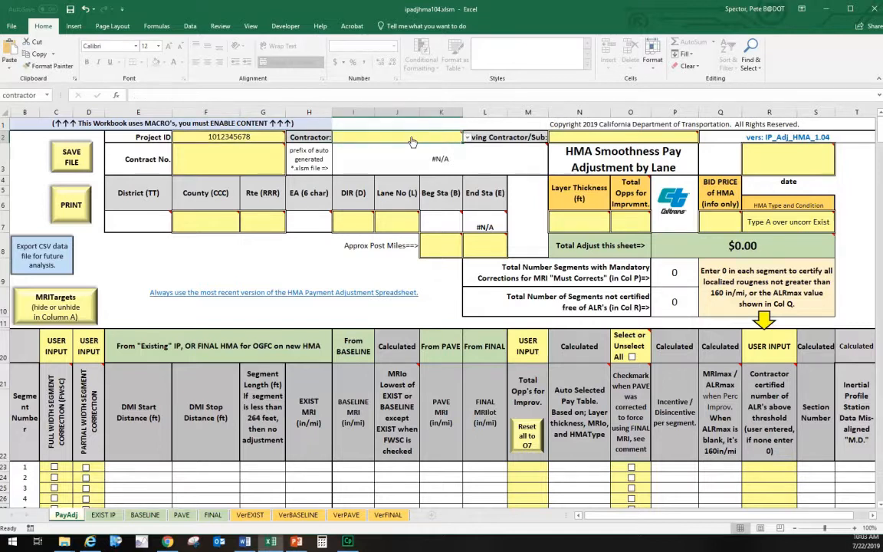
Add ACME Construction as the custom first name for the contractor list in cell EF5
left_click(466, 137)
left_click_drag(466, 153, 423, 140)
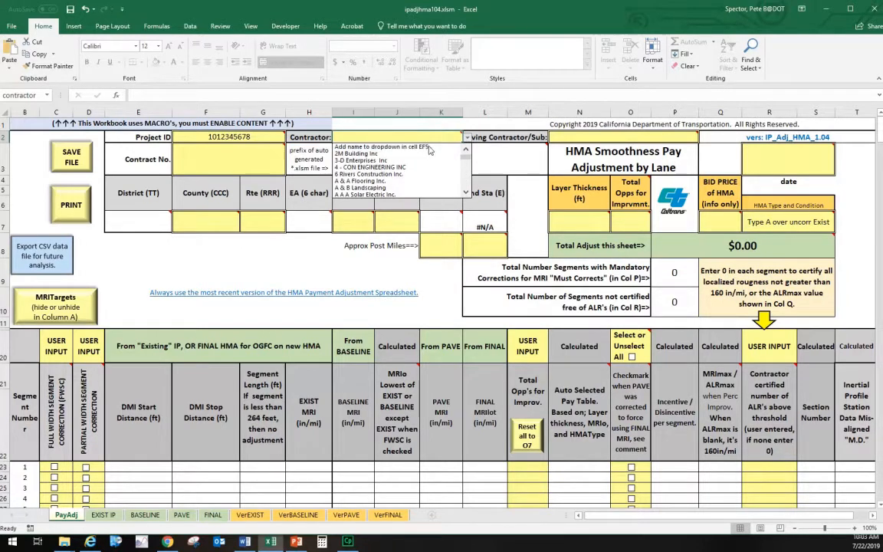
left_click(366, 148)
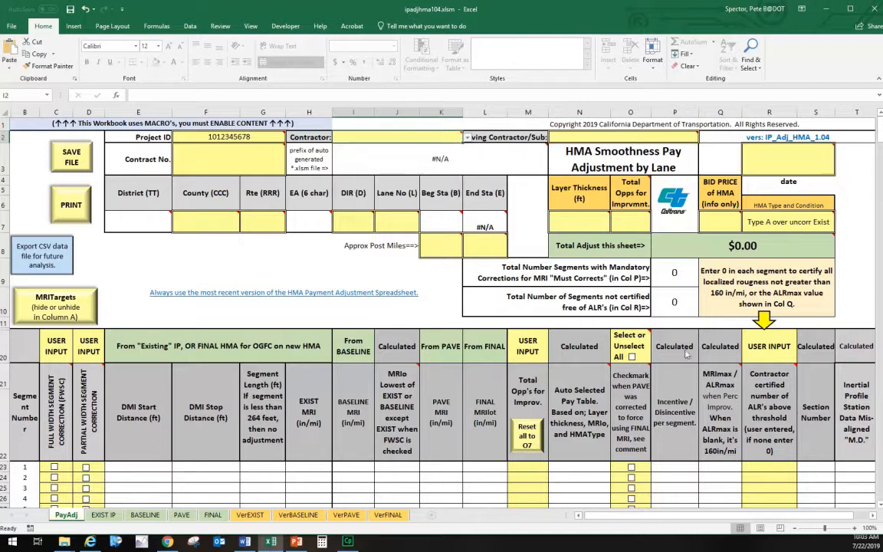
left_click(874, 516)
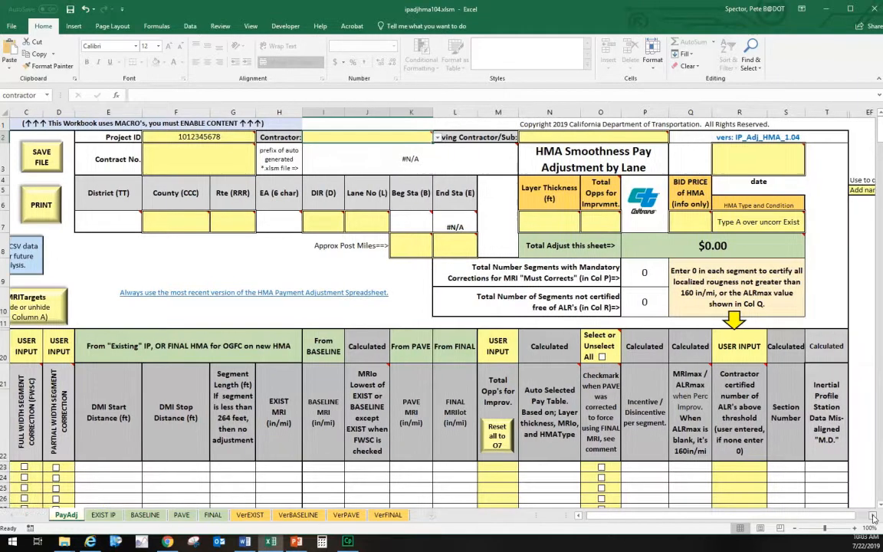
left_click(874, 516)
left_click(874, 516)
left_click(873, 516)
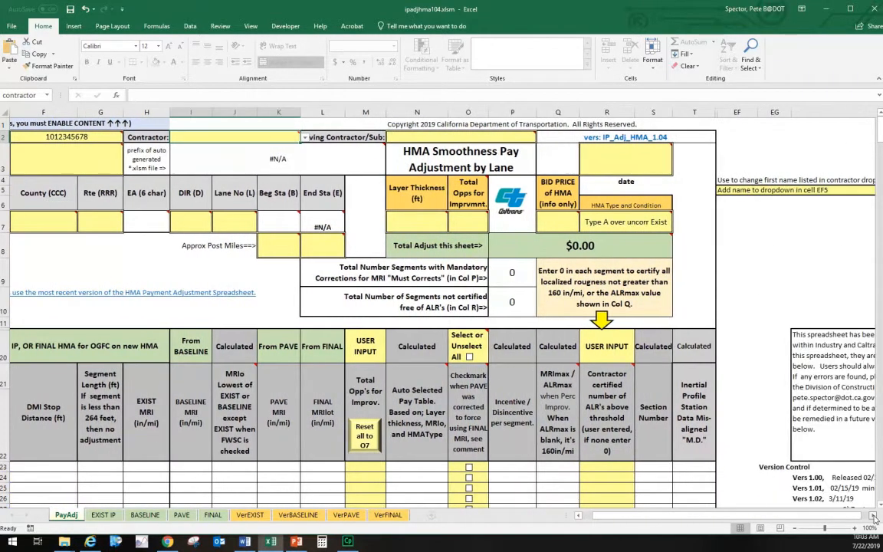
left_click(874, 516)
left_click(679, 190)
double_click(678, 191)
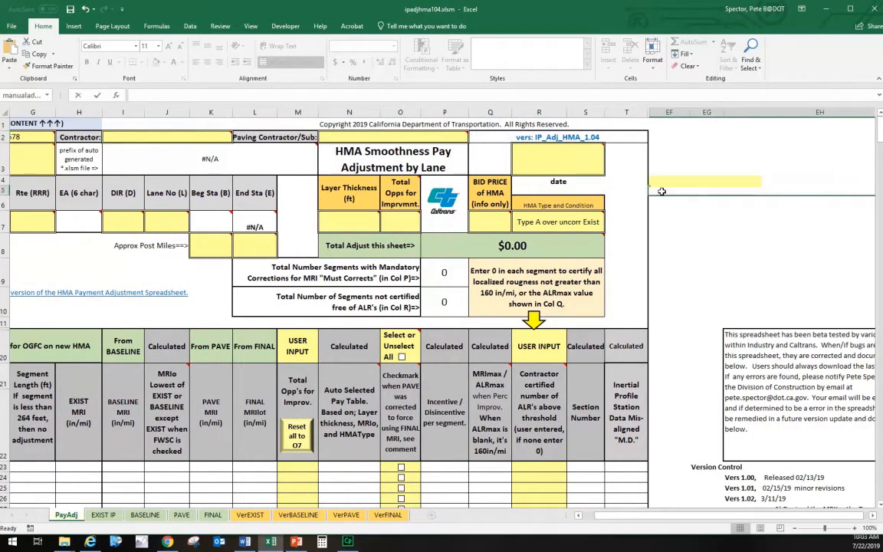
type("AC")
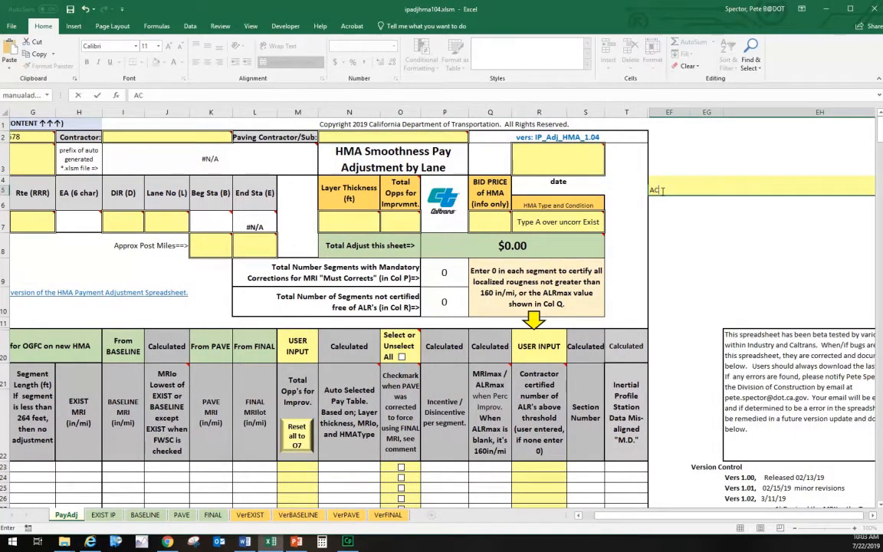
type("ME Construction")
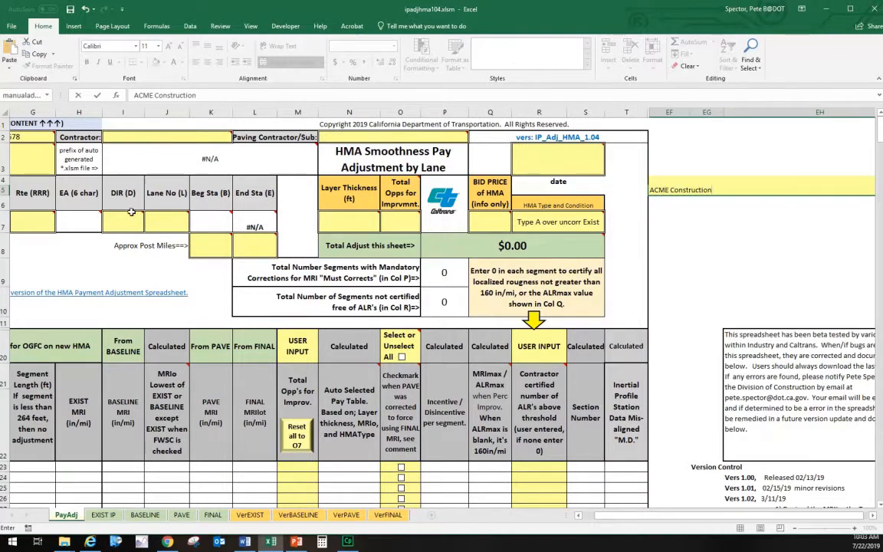
left_click(124, 256)
Choose ACME Construction as the Contractor in the sheet header
left_click(201, 137)
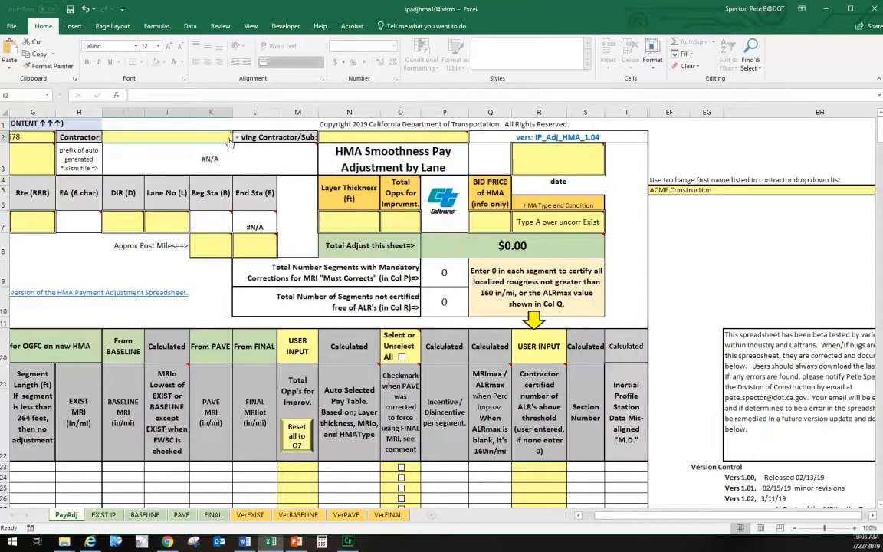
left_click(235, 138)
left_click(193, 146)
Replace the custom contractor name in cell EF5 with ACME Paving Inc
left_click(345, 136)
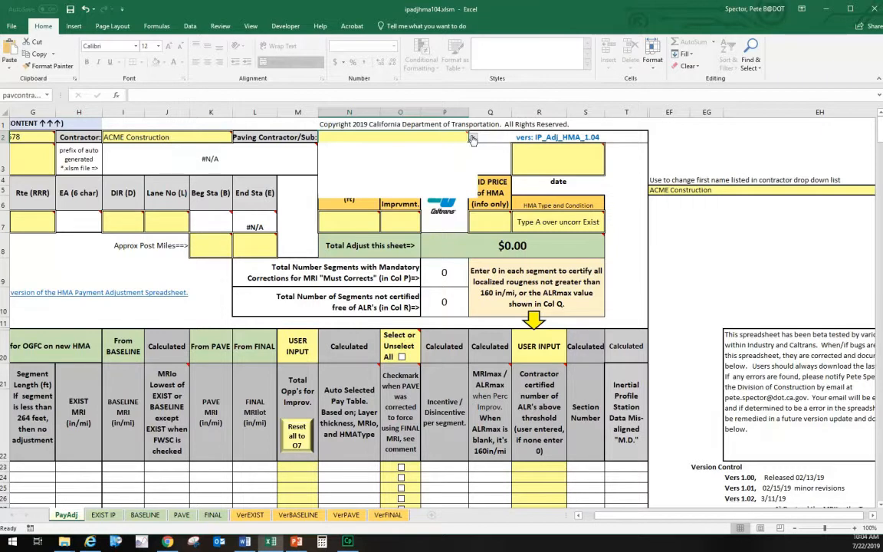
key("Escape")
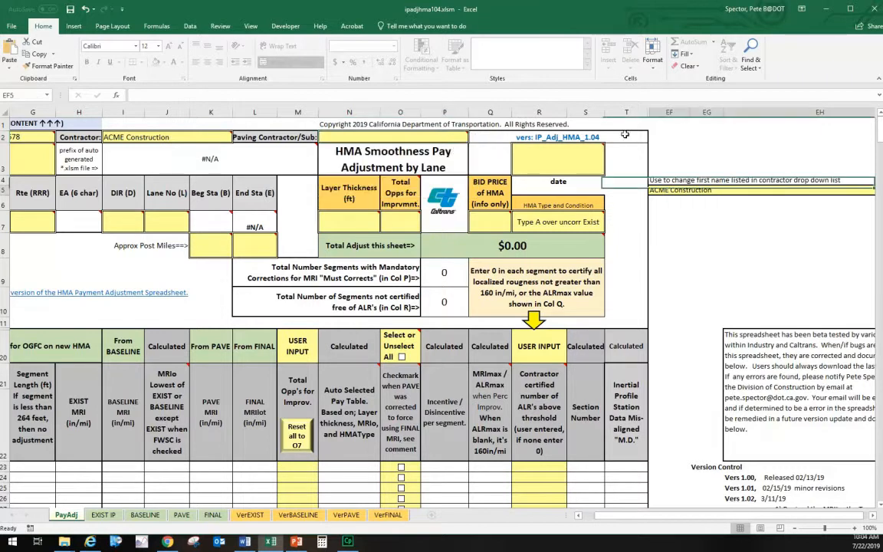
left_click(709, 191)
key("BackSpace")
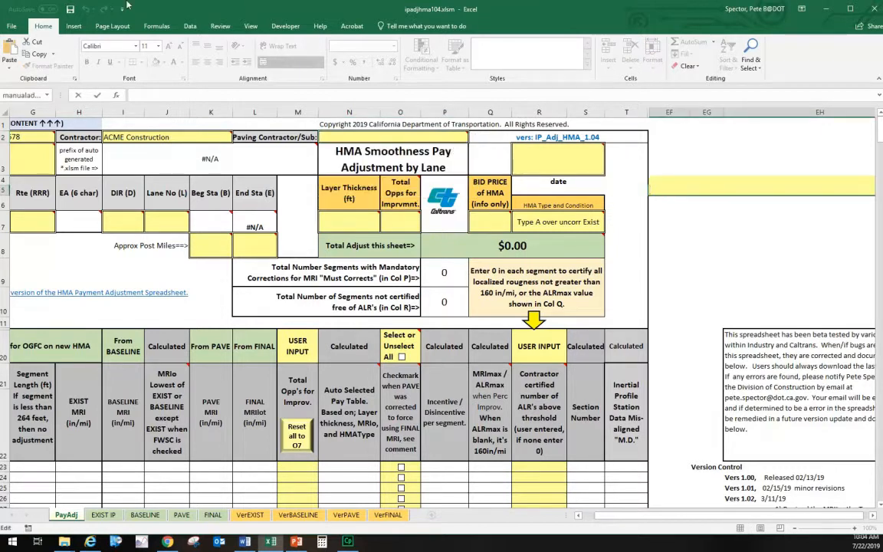
type("AcME Paving Inc.")
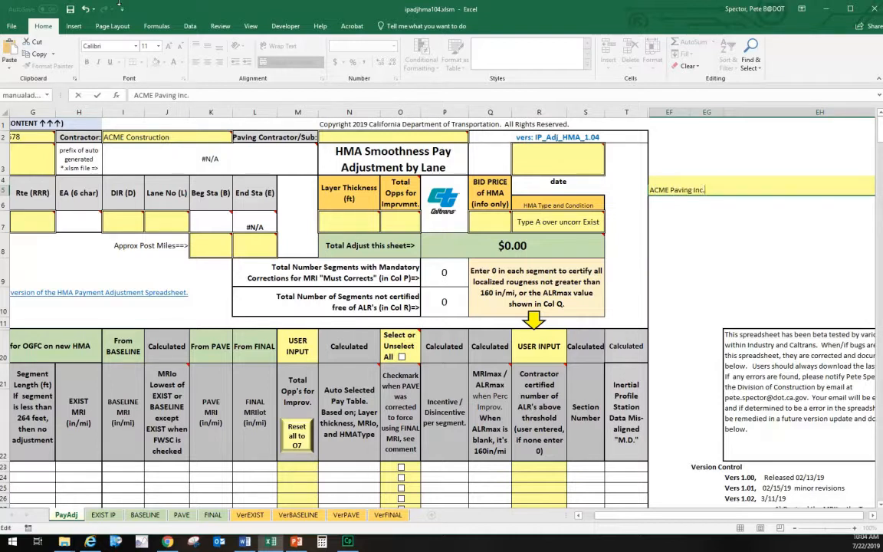
left_click(706, 245)
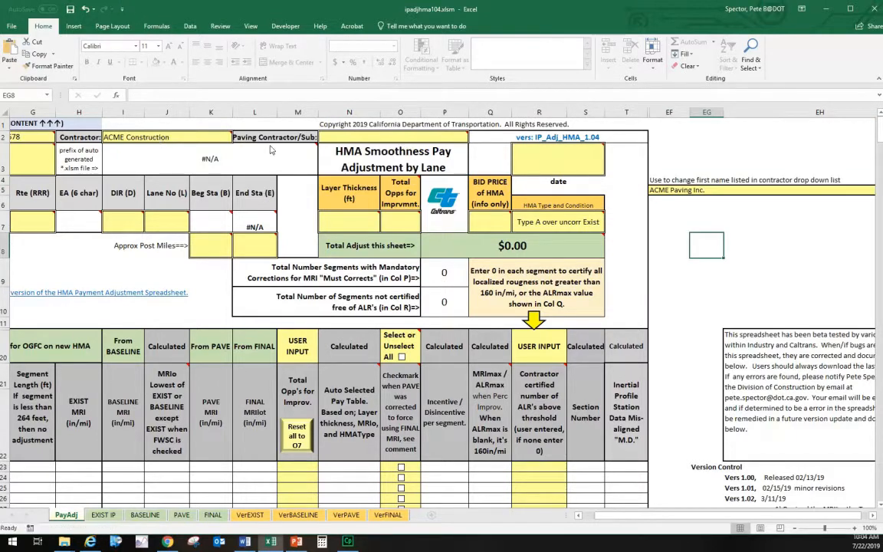
Choose ACME Paving Inc. as the Paving Contractor/Sub
left_click(445, 140)
left_click(472, 138)
left_click(418, 147)
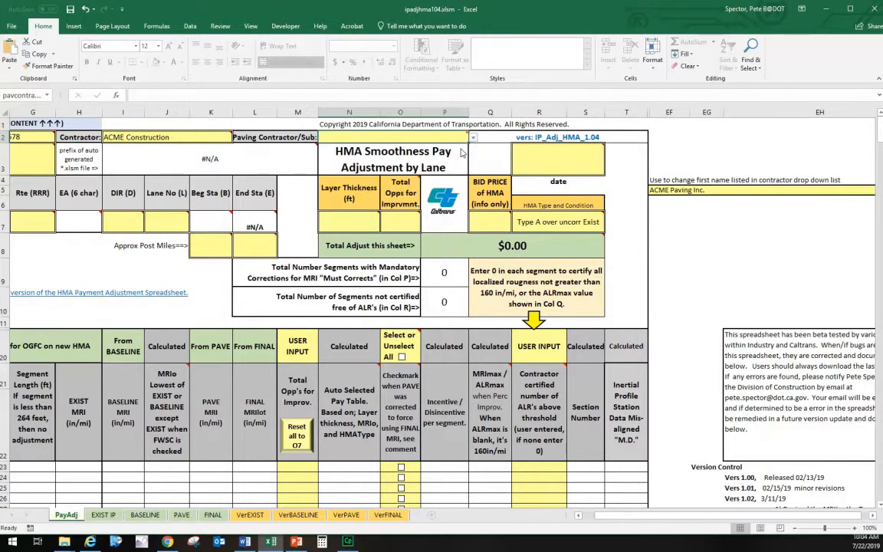
Set the sheet's date to 7/22/19
left_click(540, 156)
type("7")
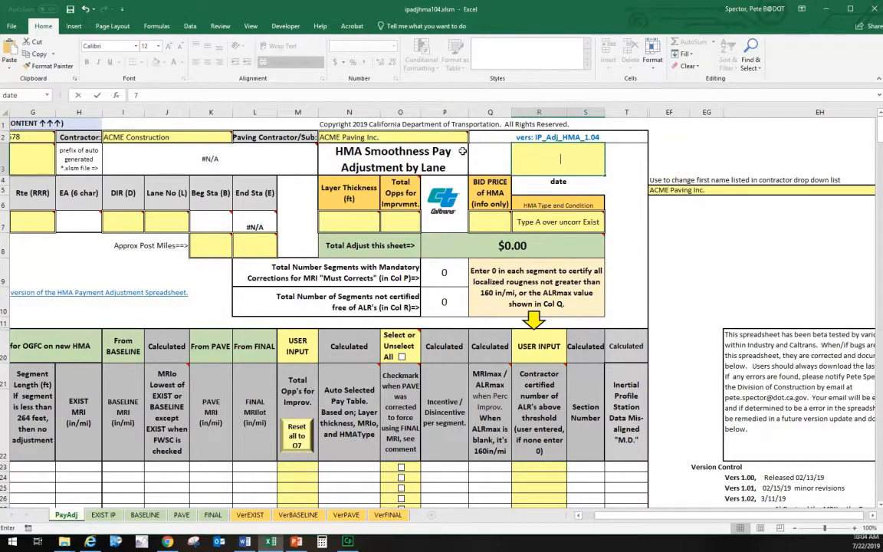
type("/22/19")
left_click(189, 274)
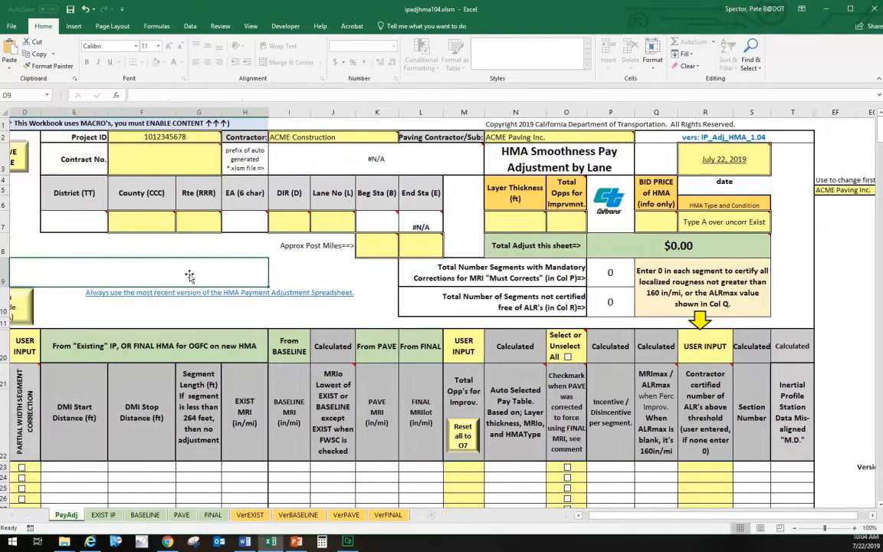
Enter 10-1234545 as the Contract No
left_click(227, 156)
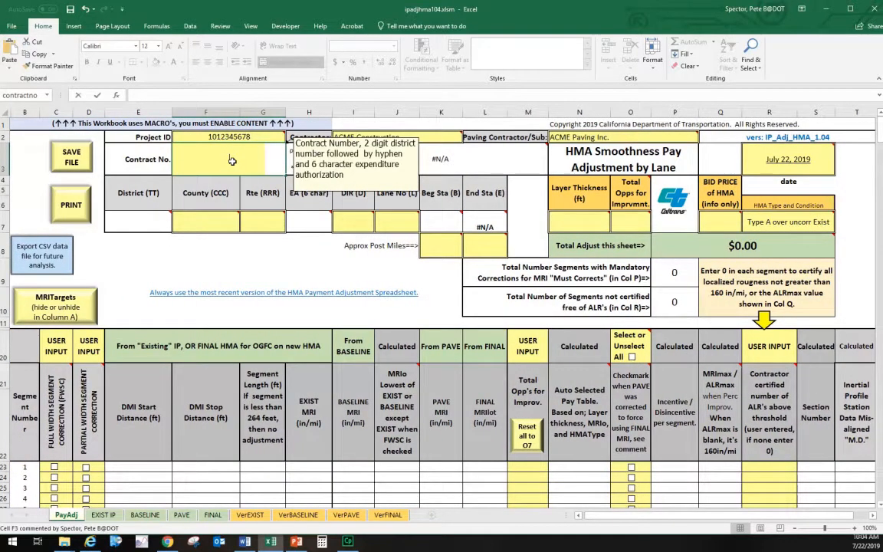
type("10-")
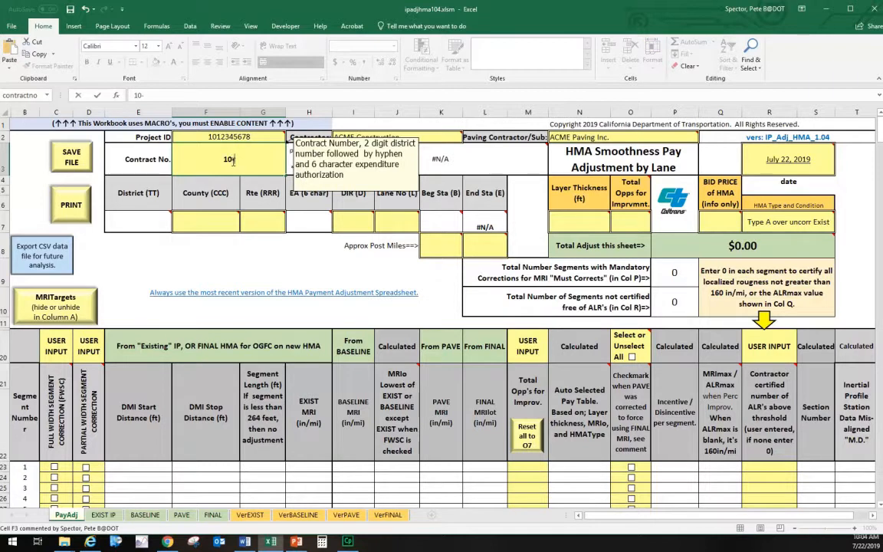
type("1234545")
key("Return")
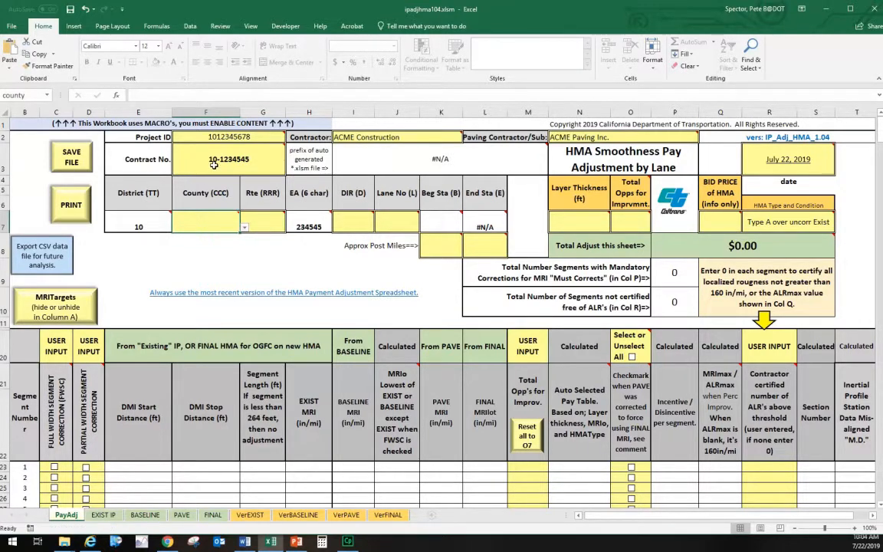
Set the County to Mer and the Rte to 59
key("alt+Down")
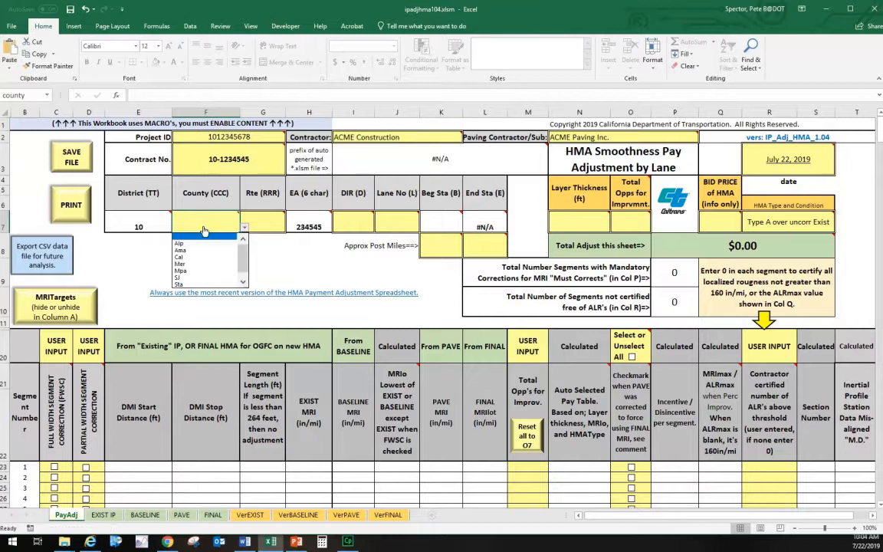
key("Down")
left_click(222, 265)
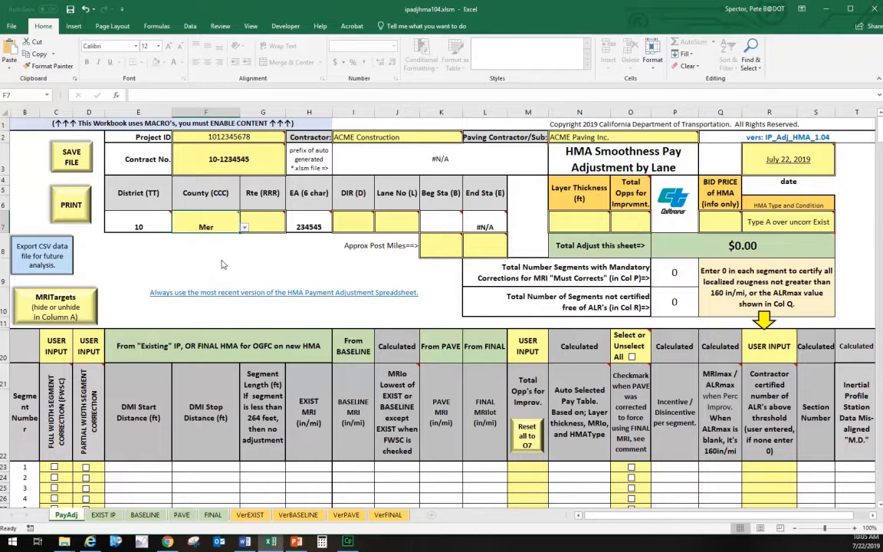
left_click(259, 228)
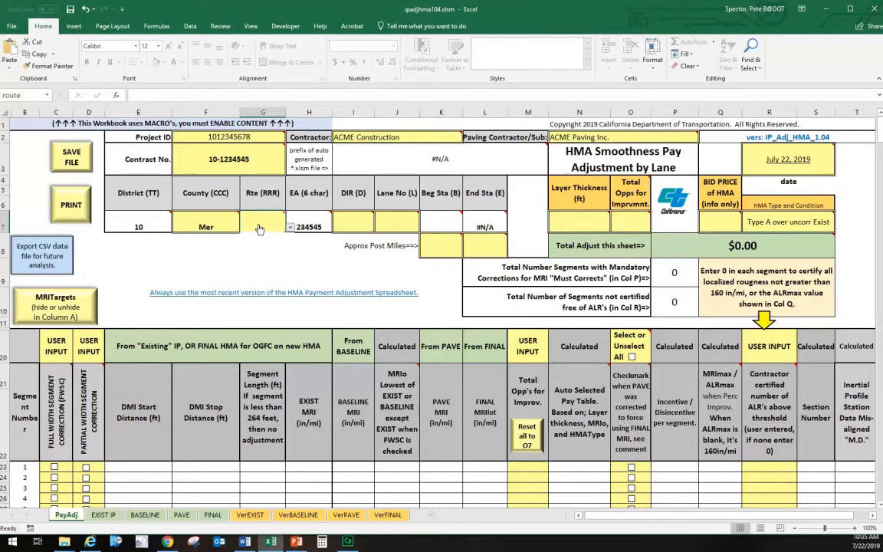
left_click(290, 227)
left_click(272, 262)
left_click(358, 223)
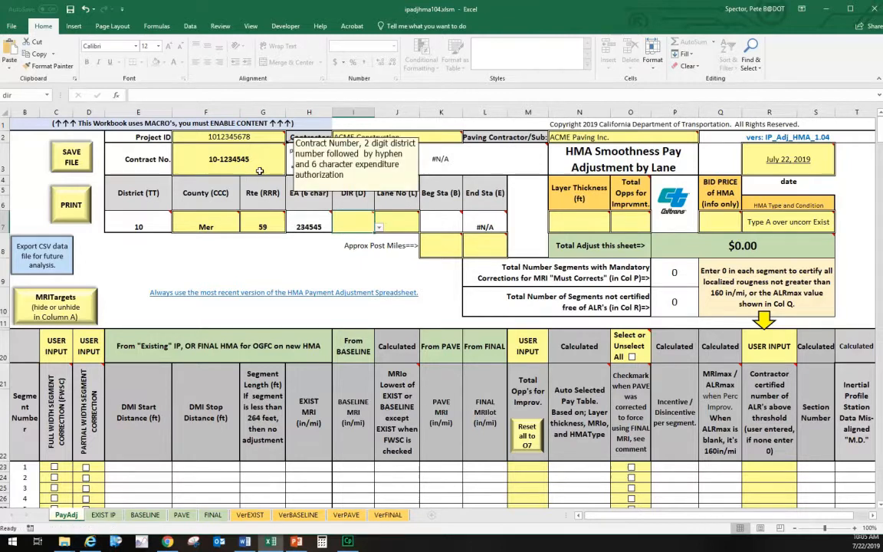
Correct the Contract No. to 10-123454 so that a six-character expenditure authorization follows the district number
mouse_move(326, 228)
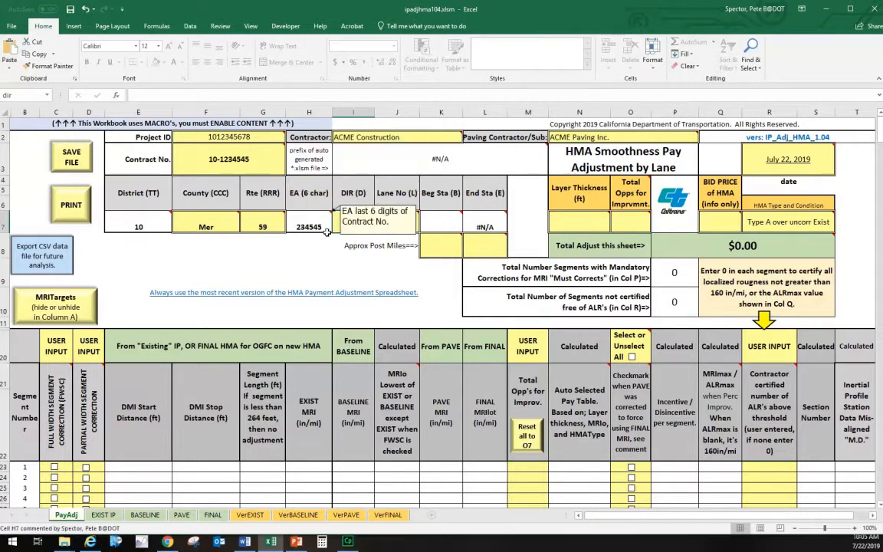
double_click(246, 161)
type("10-")
mouse_move(210, 132)
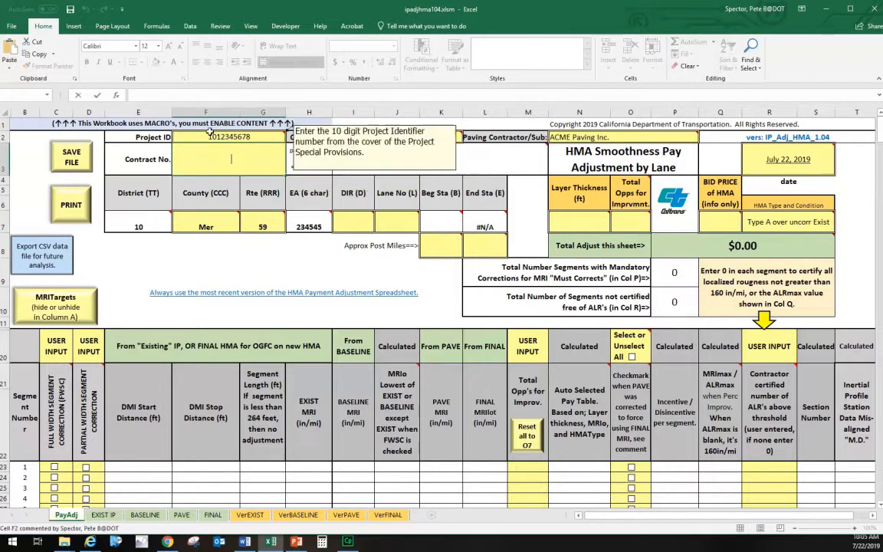
type("123454")
key("Return")
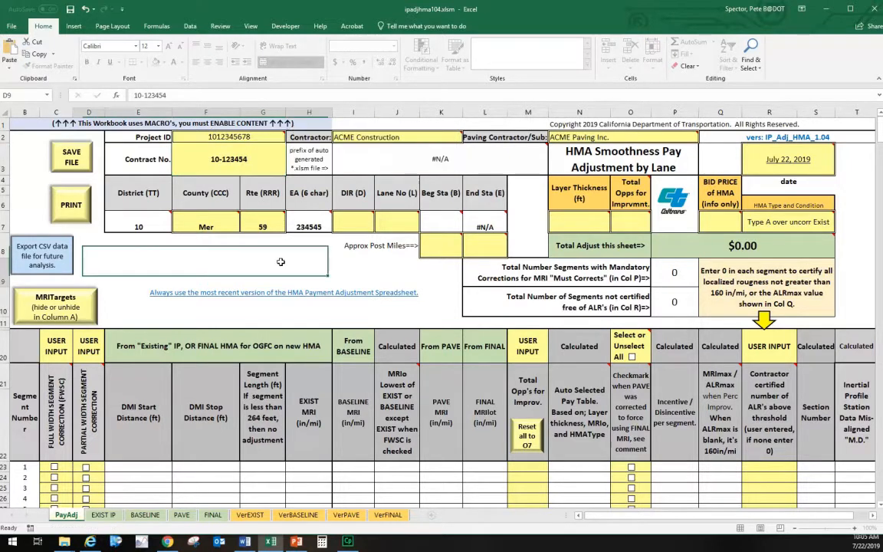
Set the direction to NB and the lane number to 1
left_click(348, 226)
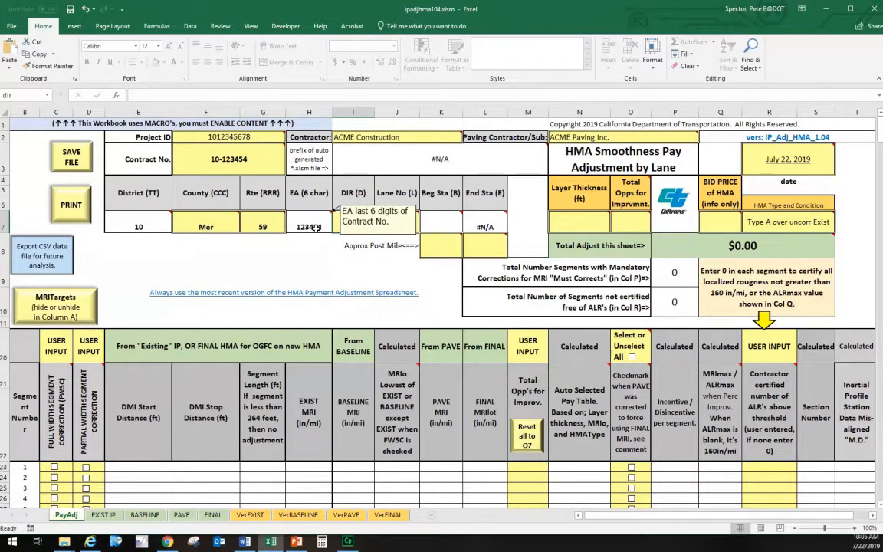
key("alt+Down")
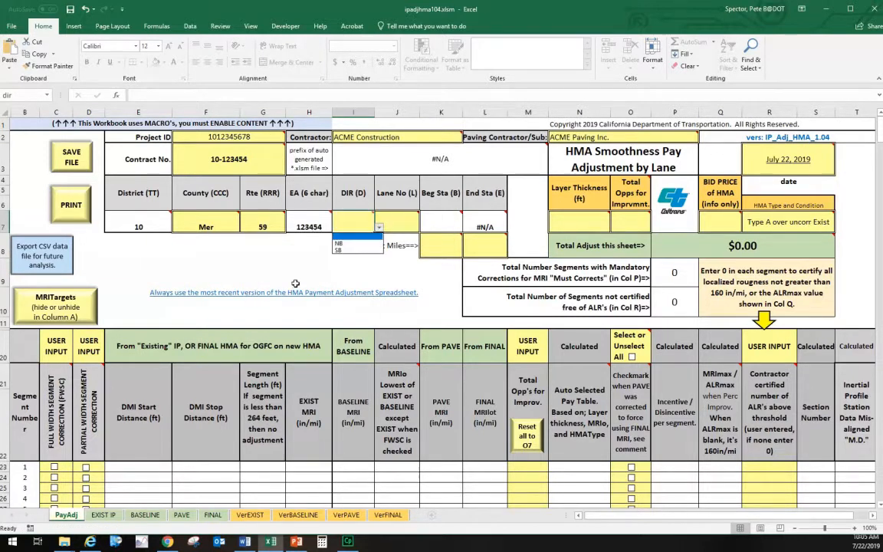
left_click(366, 243)
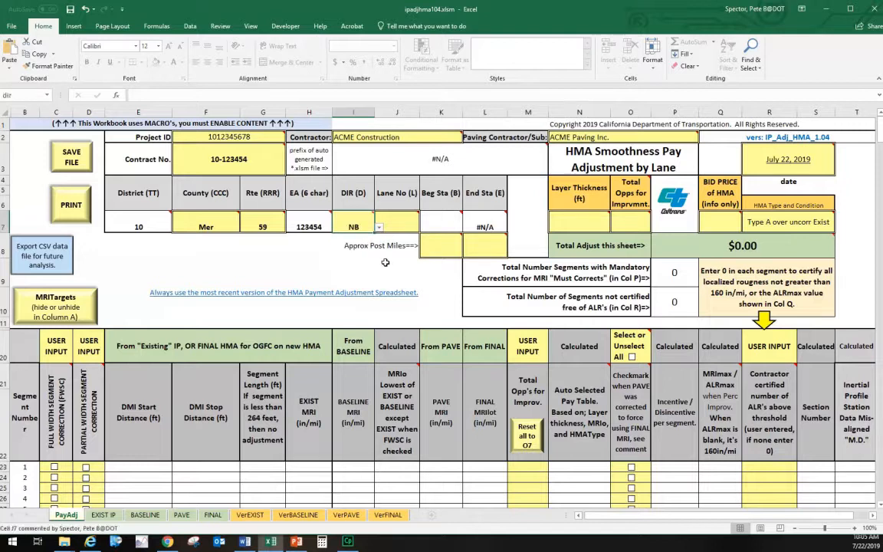
left_click(398, 222)
type("1")
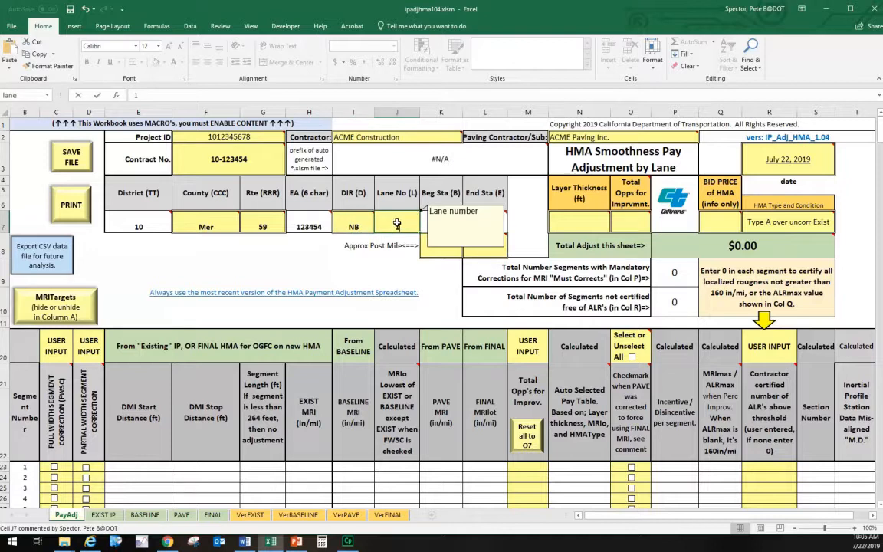
left_click(384, 263)
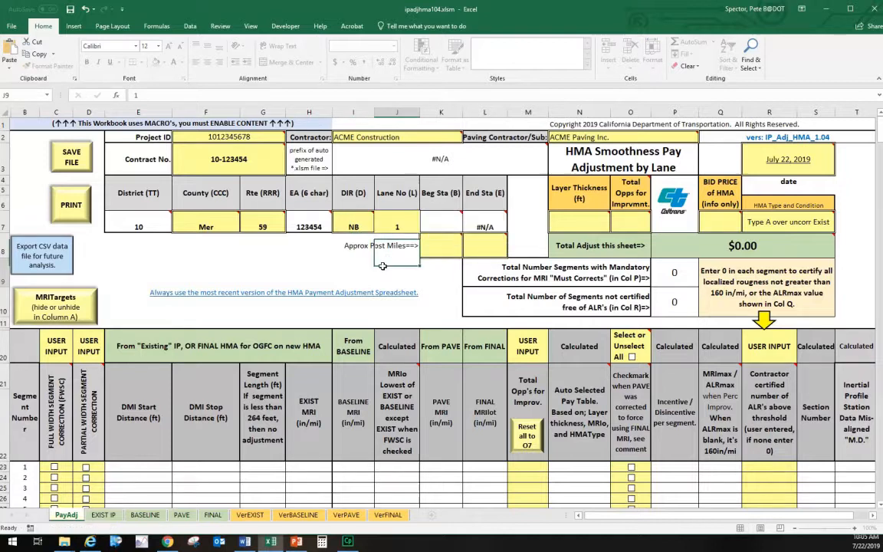
Enter the approximate post miles of the lane, 16.32 for the beginning and 23.0 for the end
left_click(443, 245)
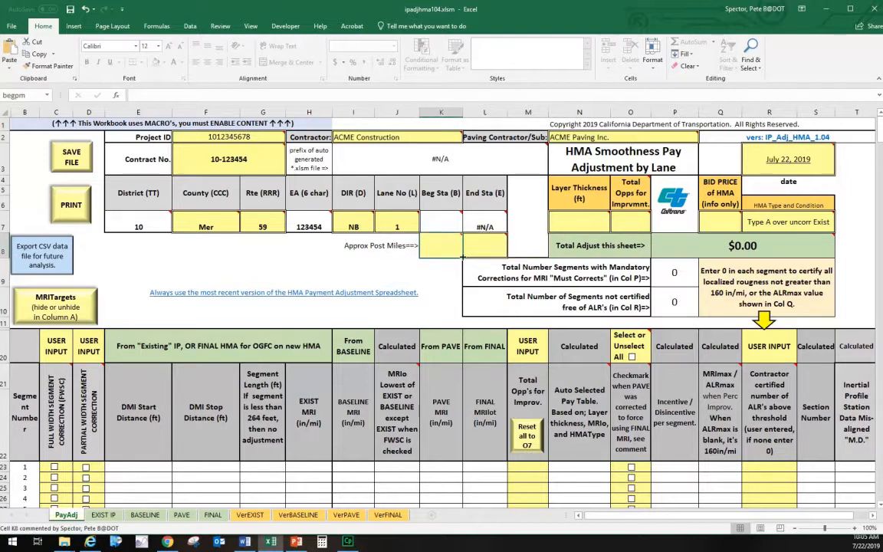
double_click(434, 253)
type("16.23")
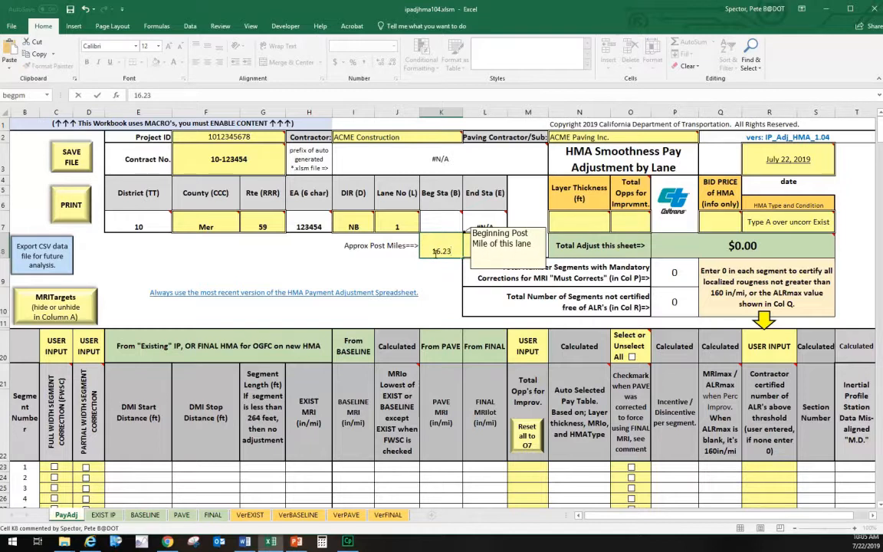
key("BackSpace")
key("BackSpace")
type("32")
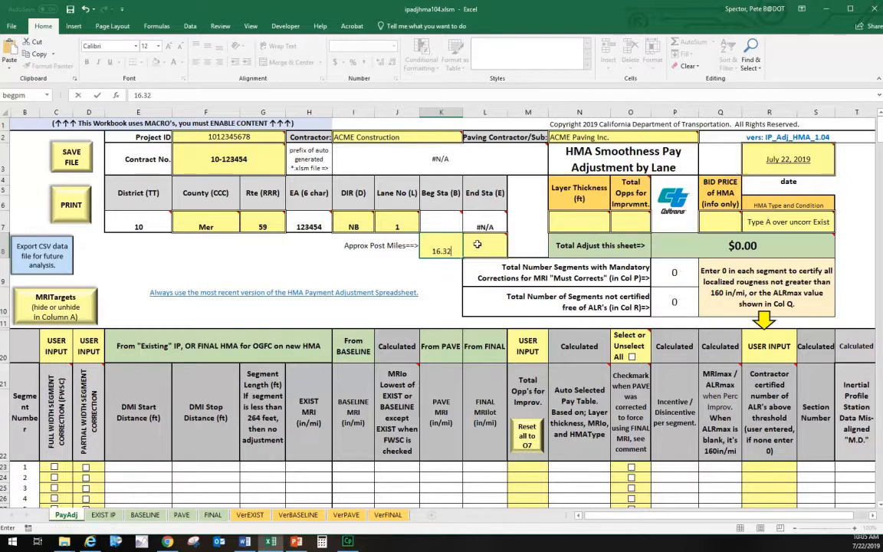
key("Tab")
type("2")
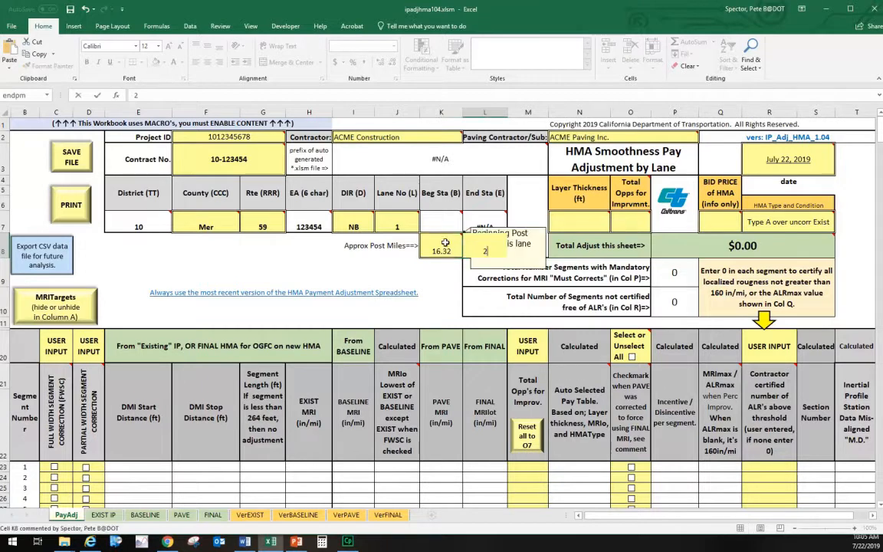
type("3.")
key("Return")
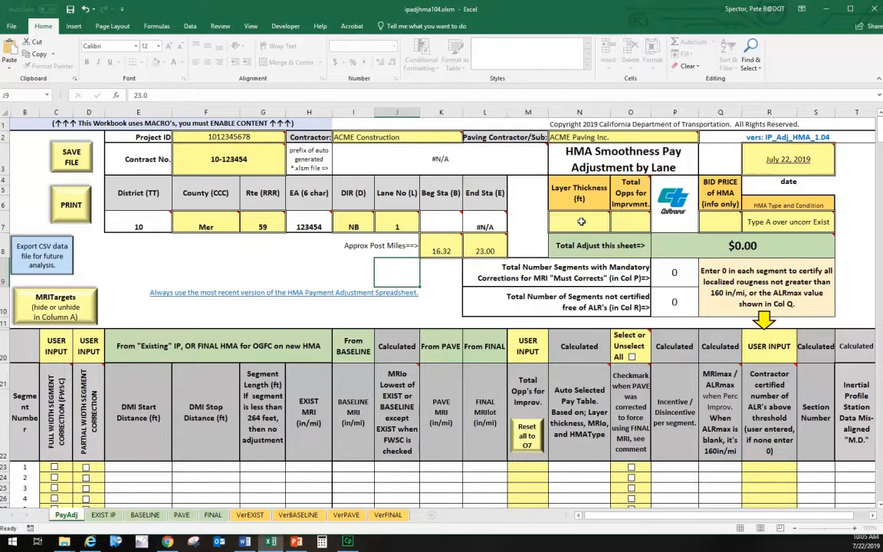
Choose 0.15 ft as the Layer Thickness of the HMA in the header
left_click(582, 222)
left_click(615, 229)
left_click(615, 230)
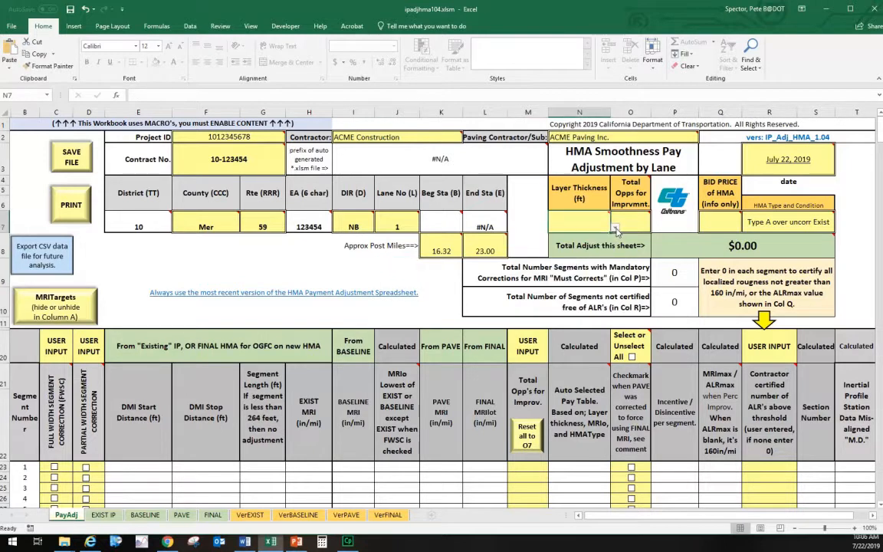
left_click(615, 229)
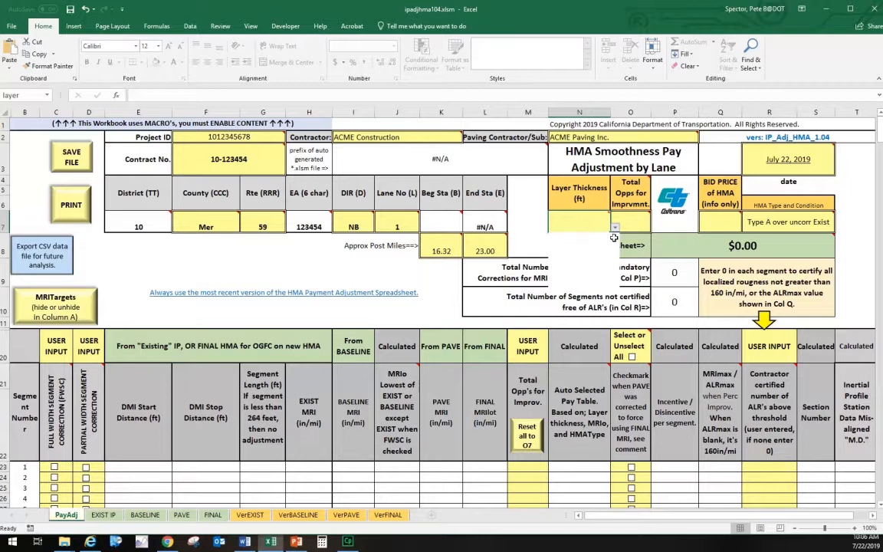
left_click(615, 228)
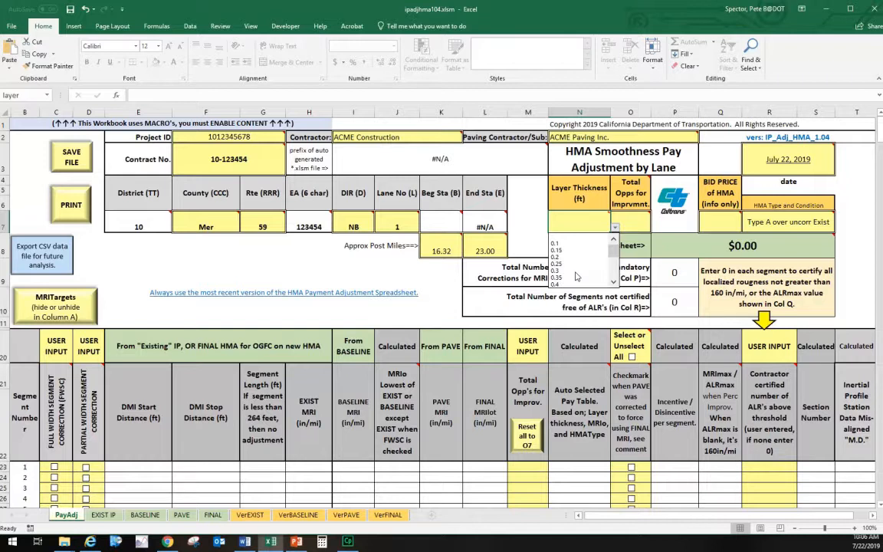
left_click(626, 247)
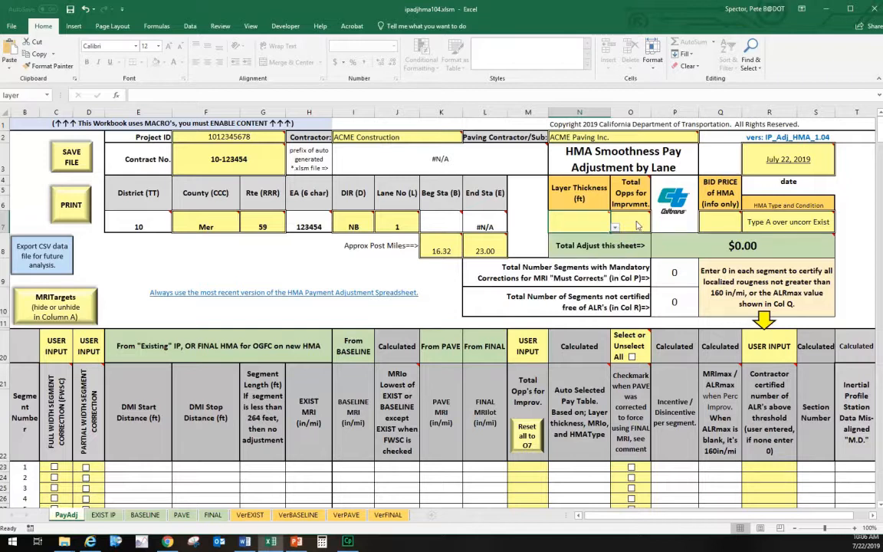
left_click(557, 250)
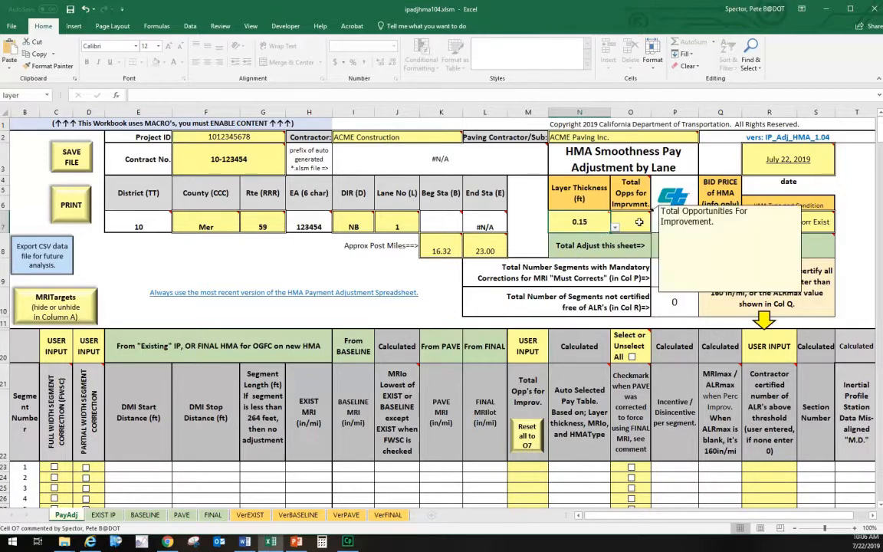
Set the total opportunities for improvement to 1 and the HMA bid price to 100
left_click(625, 229)
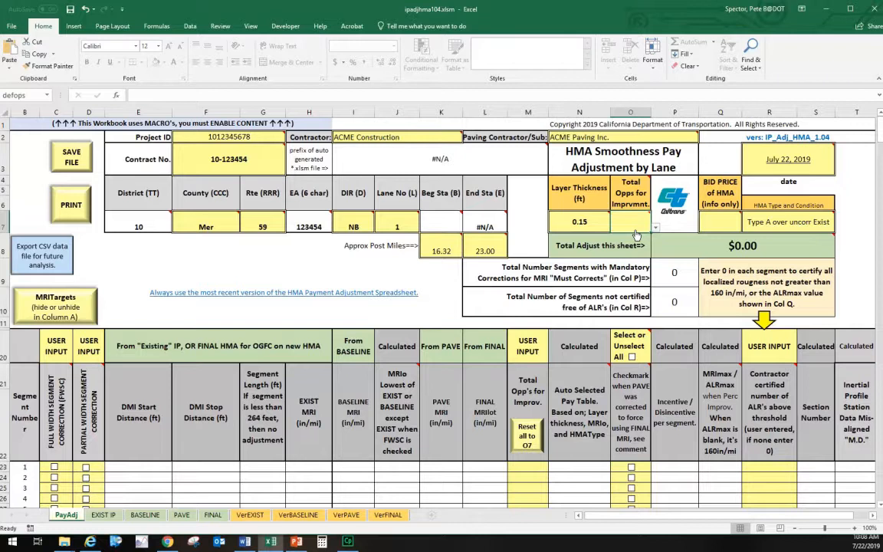
key("alt+Down")
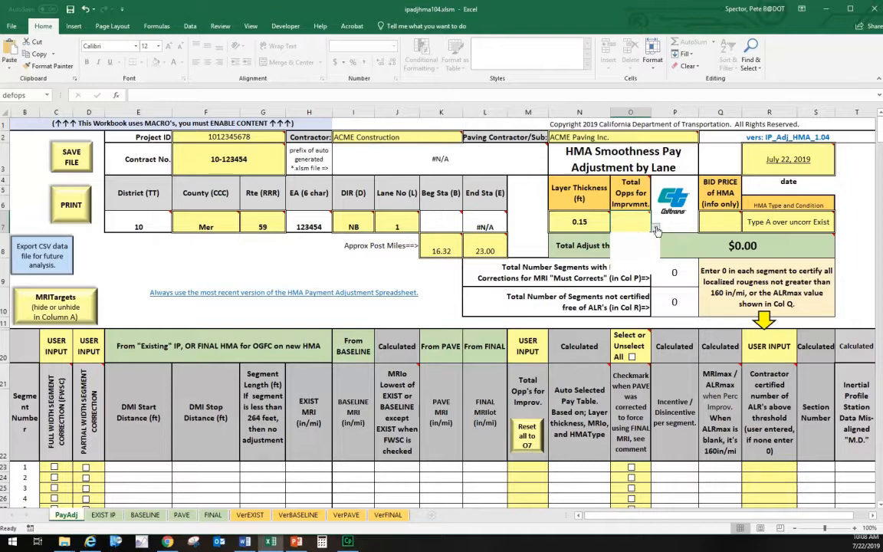
left_click(642, 242)
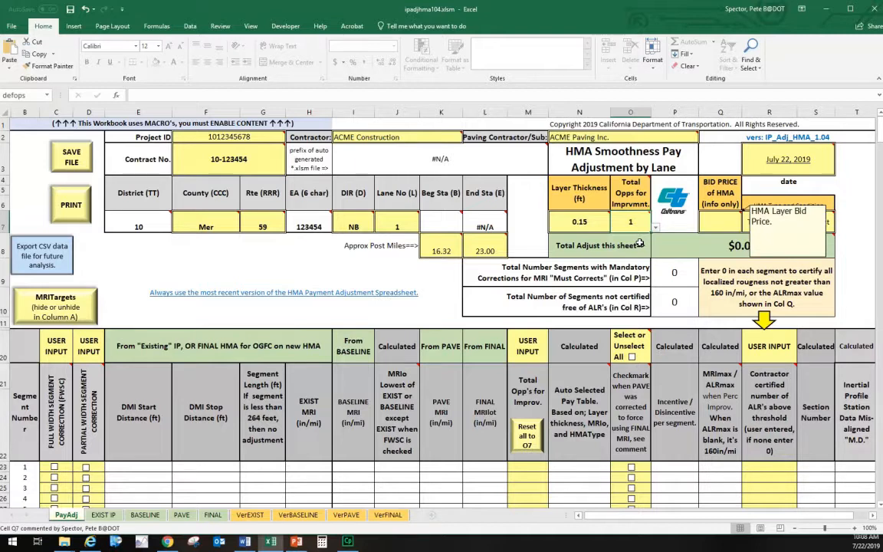
key("Tab")
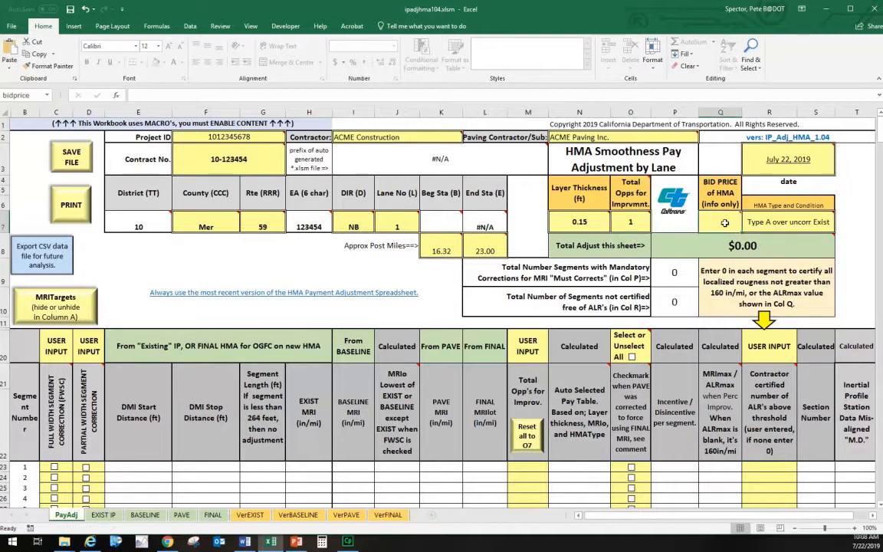
type("100")
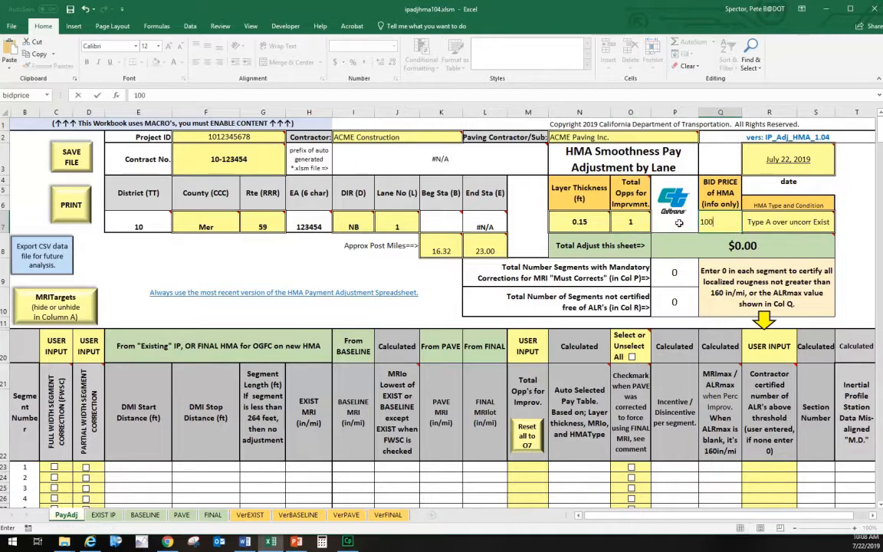
left_click(858, 188)
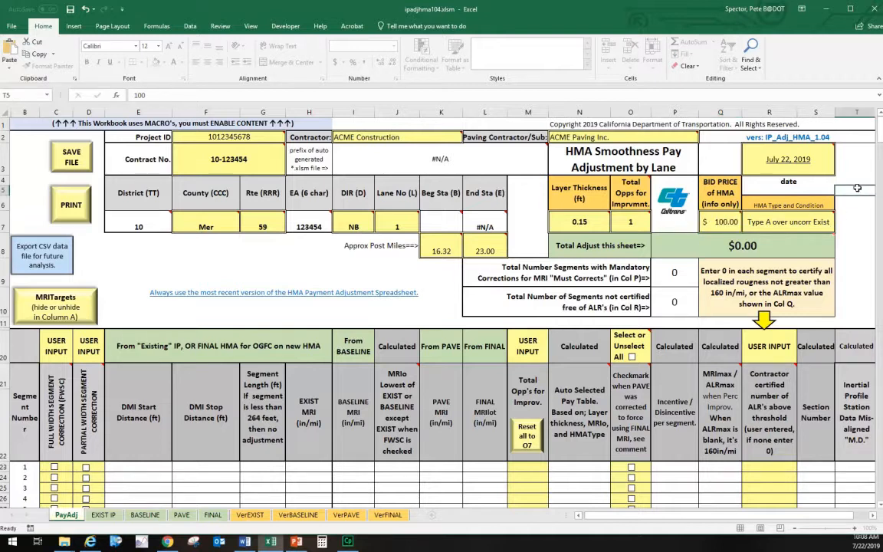
Examine the available HMA Type and Condition choices, covering the Type A, RHMA-G, BWC and OGFC options
left_click(826, 221)
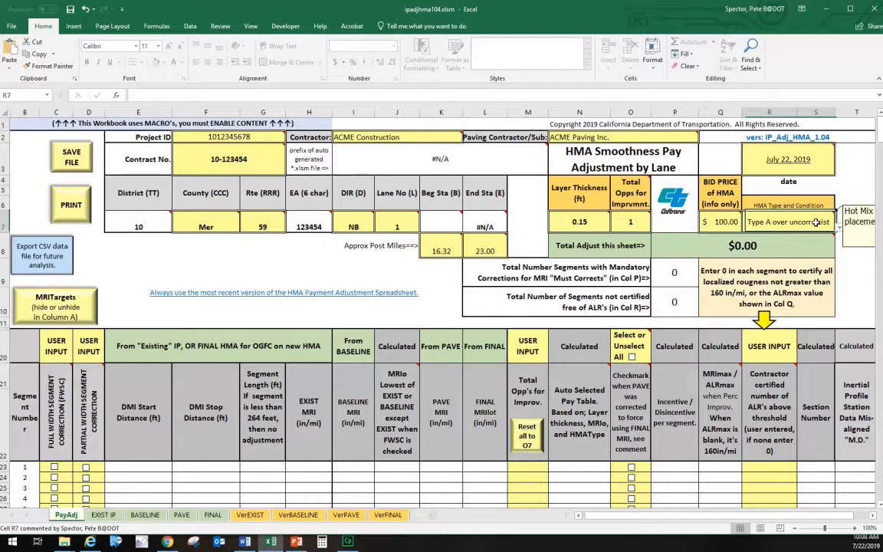
left_click(840, 229)
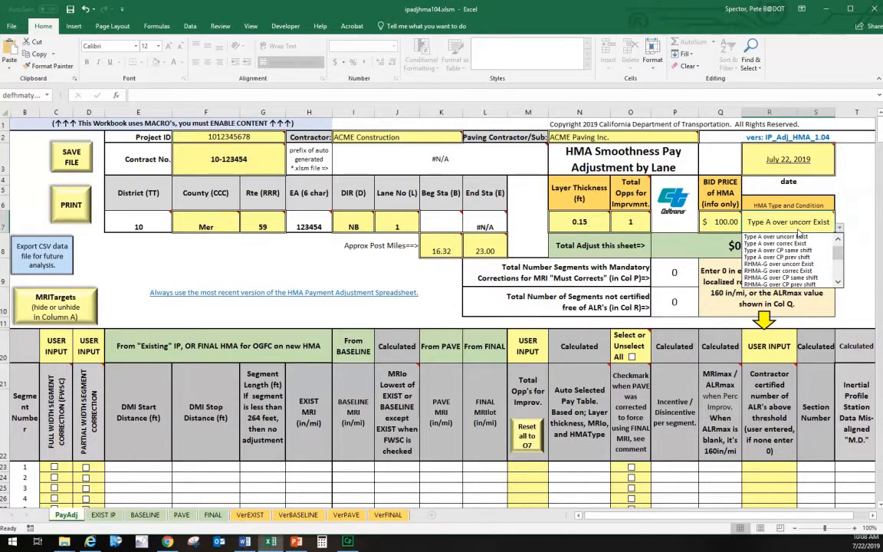
left_click(839, 265)
left_click_drag(838, 265, 840, 269)
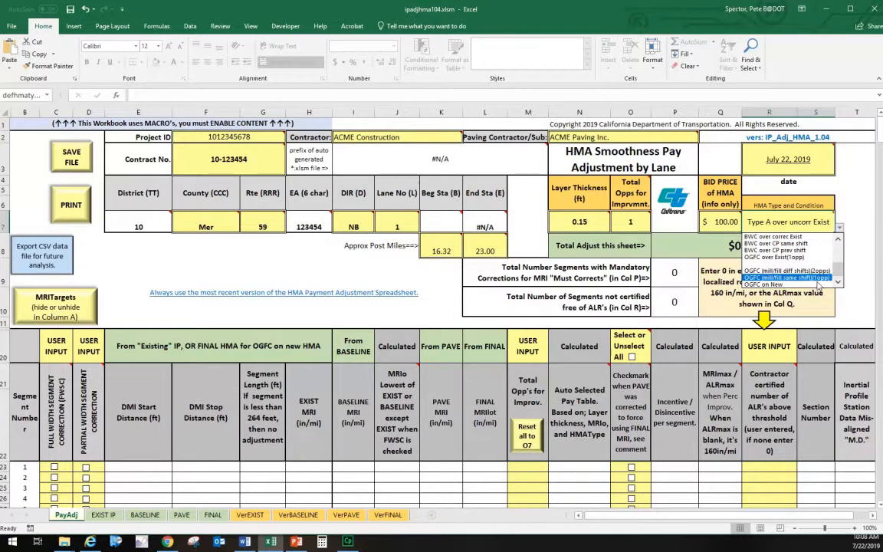
scroll(813, 257, "up", 5)
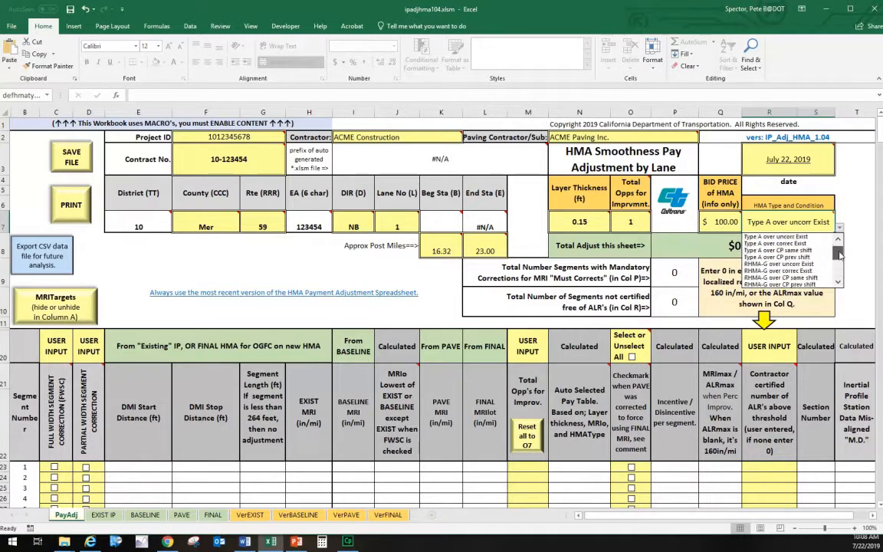
mouse_move(837, 251)
left_mouse_down()
mouse_move(835, 261)
mouse_move(839, 252)
left_mouse_up()
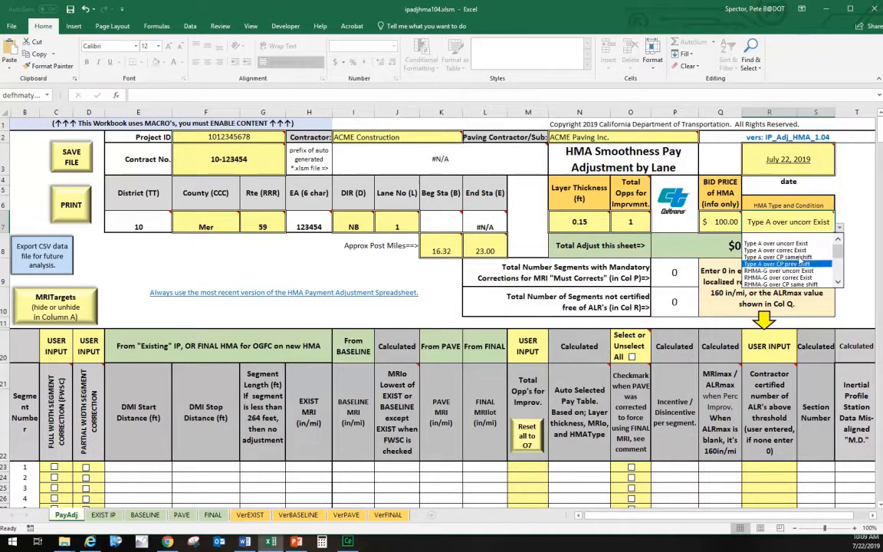
left_click_drag(837, 250, 837, 247)
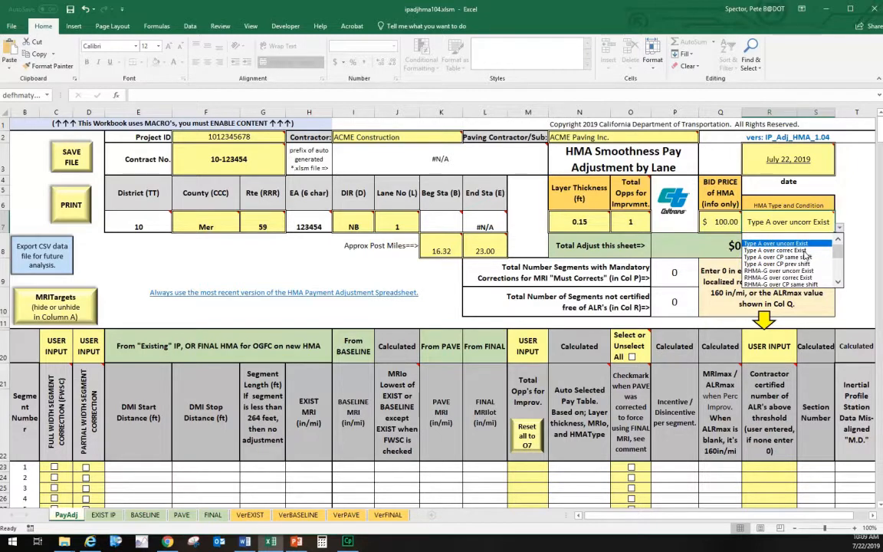
key("Down")
key("Down")
key("Down")
key("Down")
key("Down")
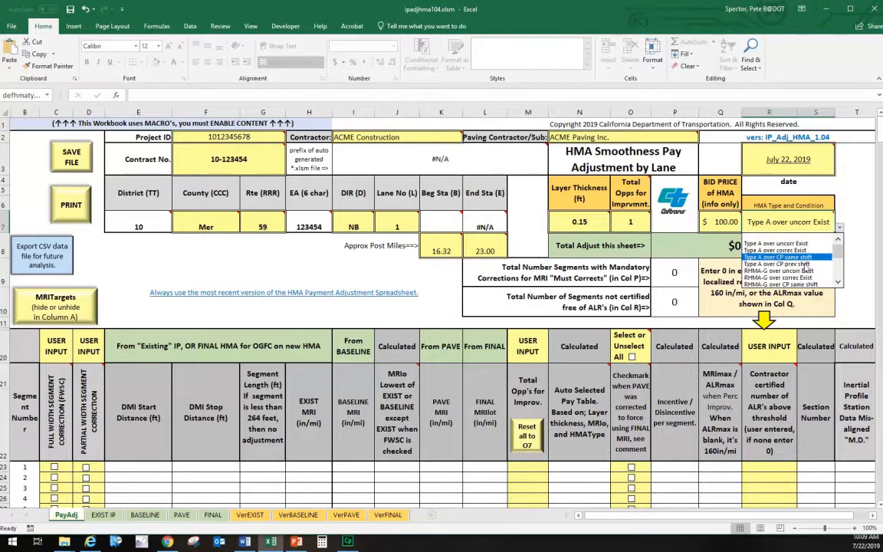
mouse_move(838, 244)
left_mouse_down()
mouse_move(838, 258)
mouse_move(838, 250)
left_mouse_up()
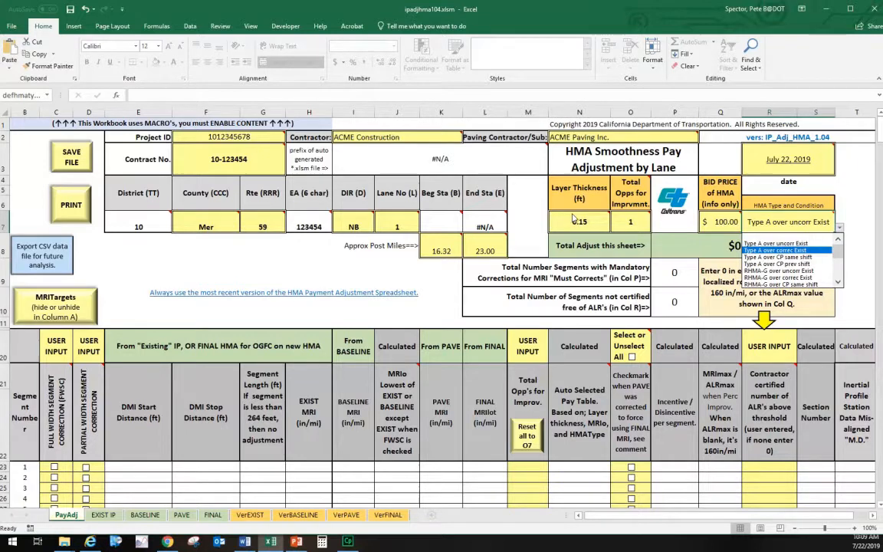
left_click_drag(839, 252, 839, 268)
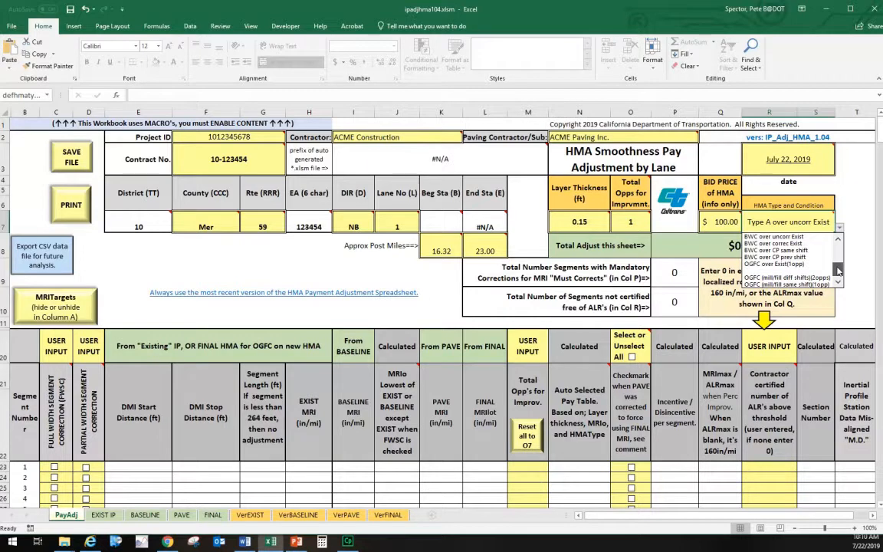
left_click_drag(839, 270, 844, 241)
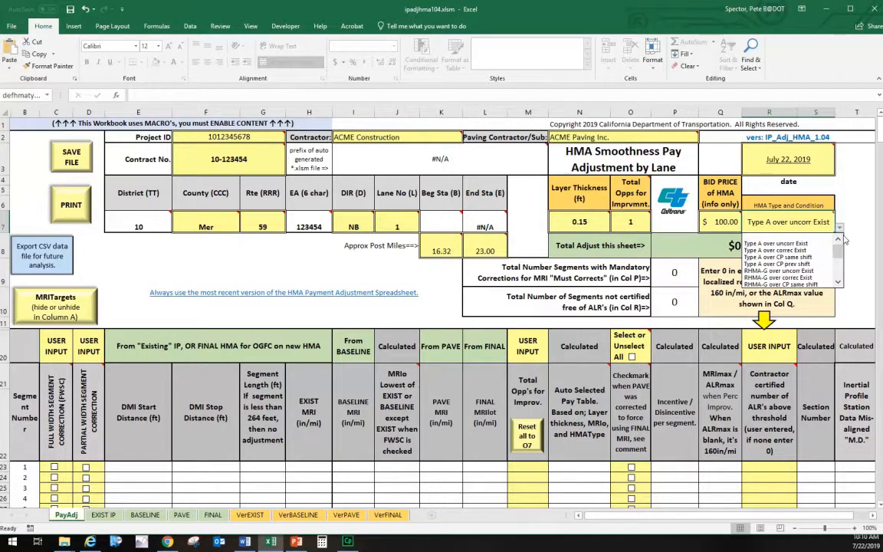
left_click(840, 228)
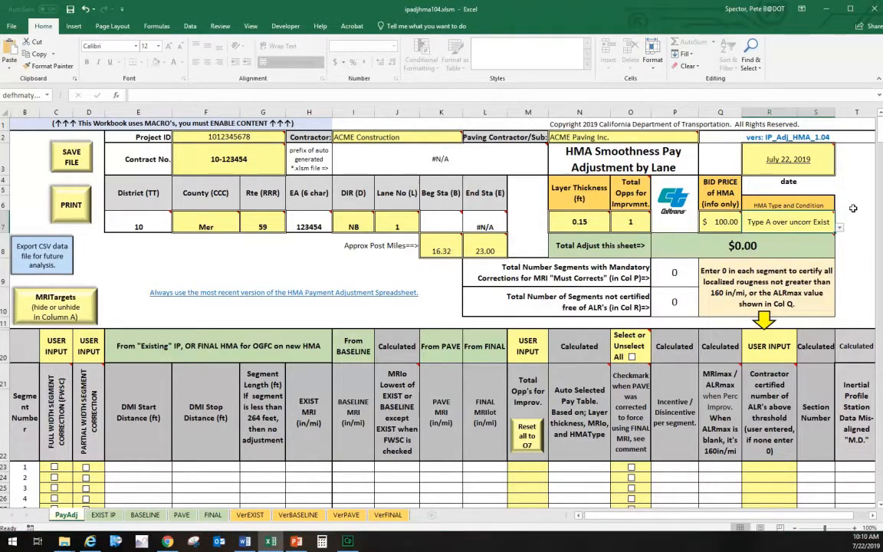